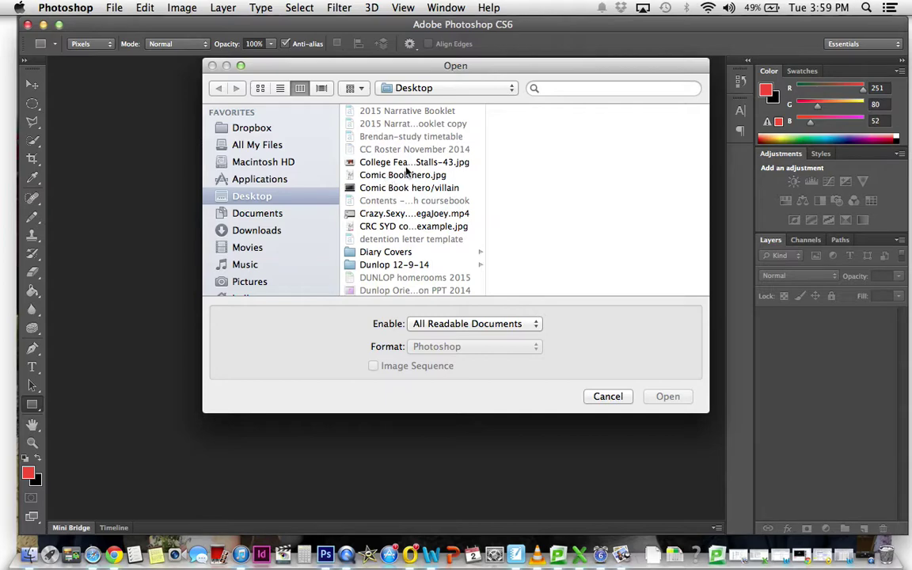
# - Open College Feast Day – Market Stalls-43.jpg and crop it to a 5 x 7 portrait frame around the boy raising the ball
pyautogui.click(423, 163)
pyautogui.click(667, 396)
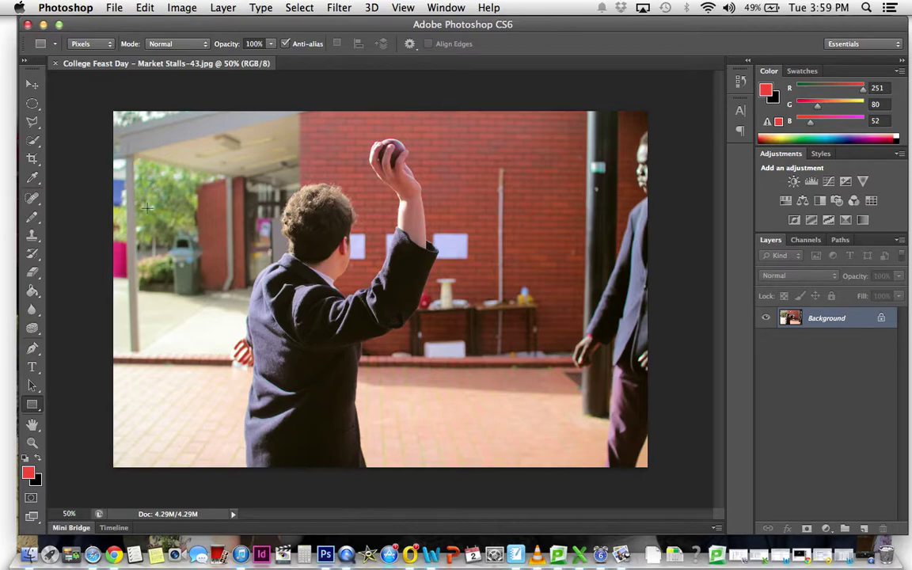
pyautogui.click(32, 162)
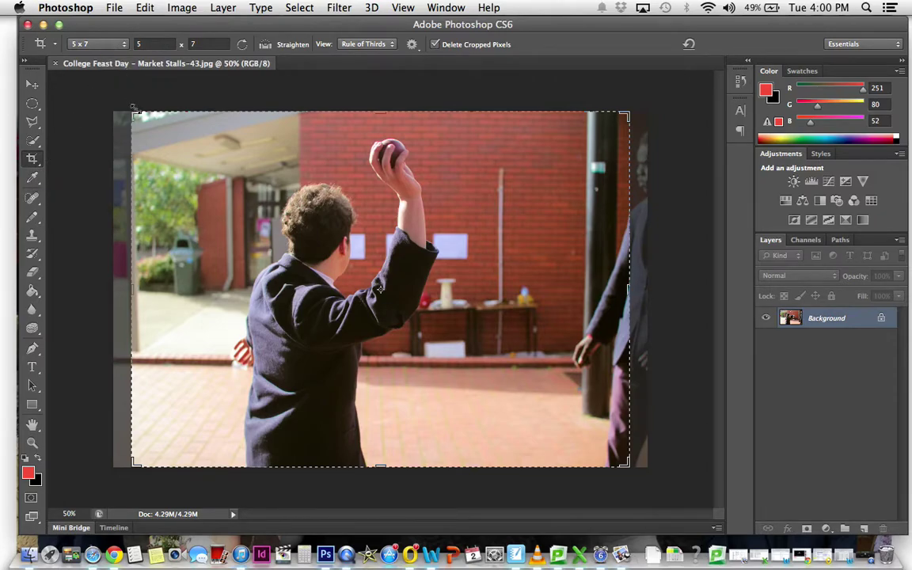
pyautogui.moveTo(134, 114); pyautogui.dragTo(171, 141)
pyautogui.moveTo(590, 143); pyautogui.dragTo(506, 112)
pyautogui.moveTo(480, 299)
pyautogui.mouseDown()
pyautogui.moveTo(467, 299)
pyautogui.moveTo(497, 290)
pyautogui.moveTo(490, 298)
pyautogui.mouseUp()
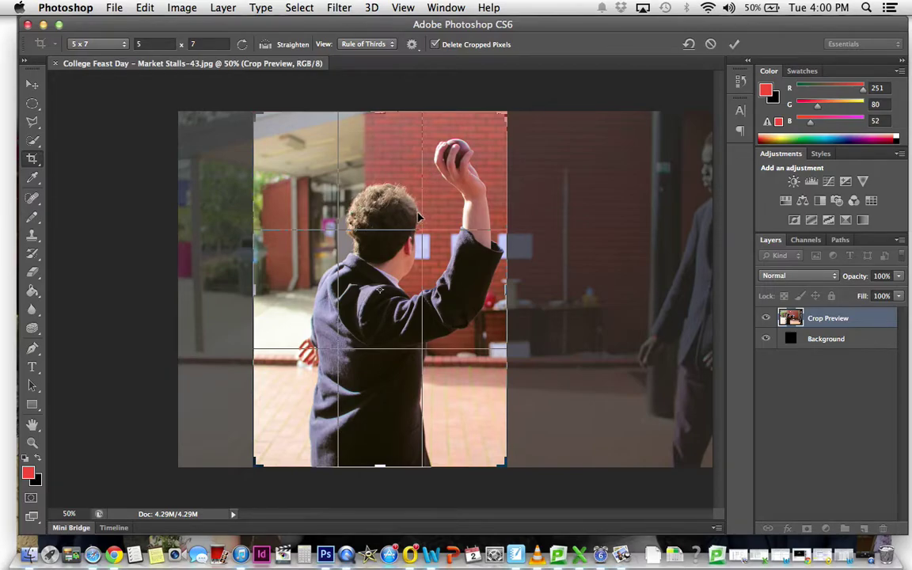
pyautogui.click(734, 45)
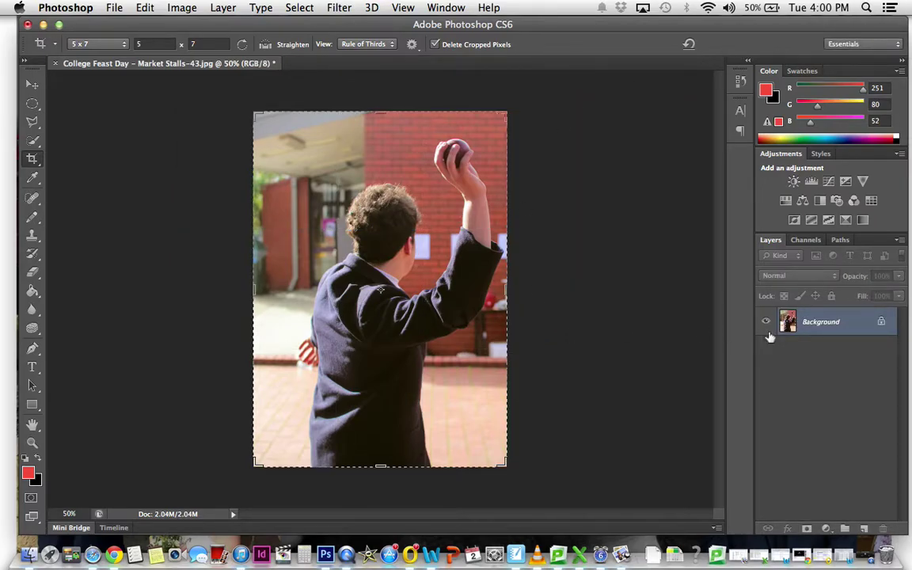
# - Duplicate the Background layer within the same document, keeping the suggested name Background copy
pyautogui.rightClick(823, 332)
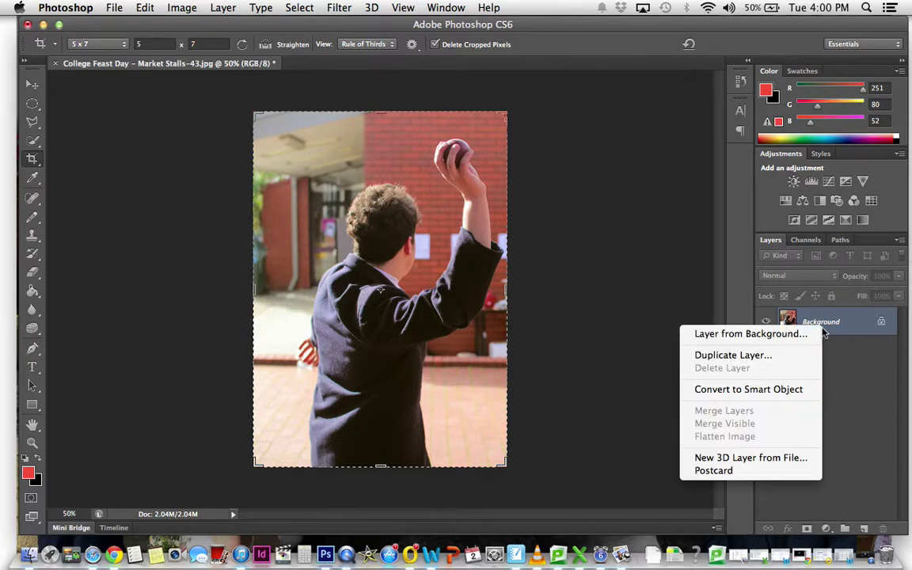
pyautogui.click(764, 358)
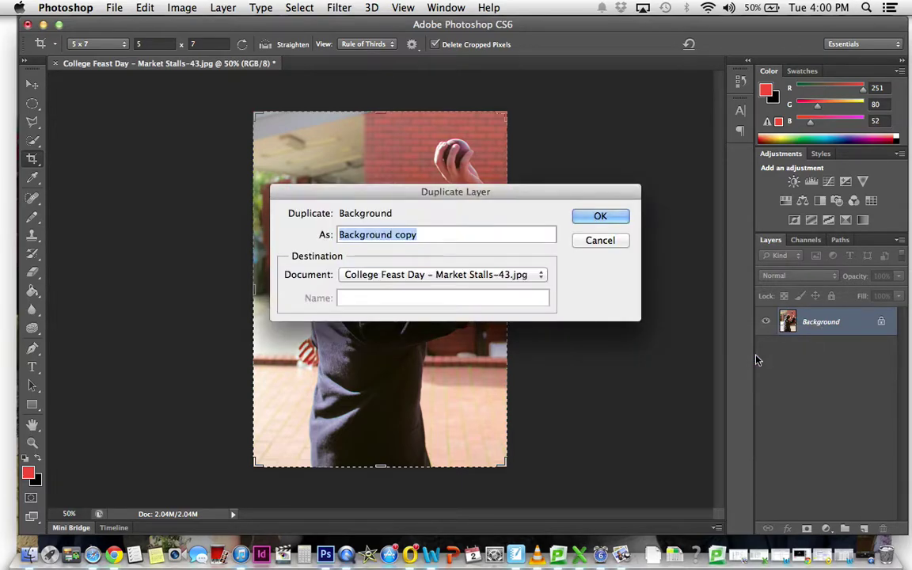
pyautogui.click(597, 215)
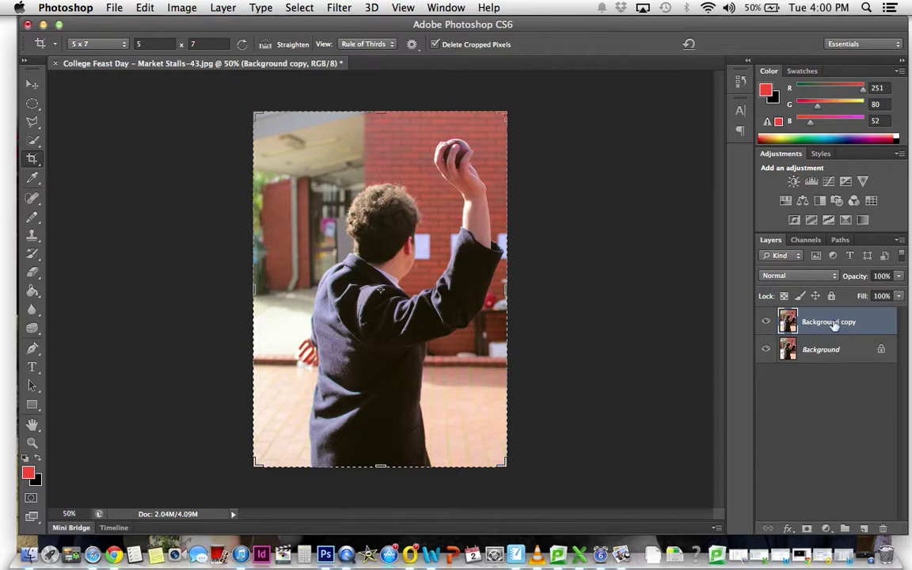
# - Set the Background copy layer's blend mode to Color Dodge and invert its colours
pyautogui.click(835, 279)
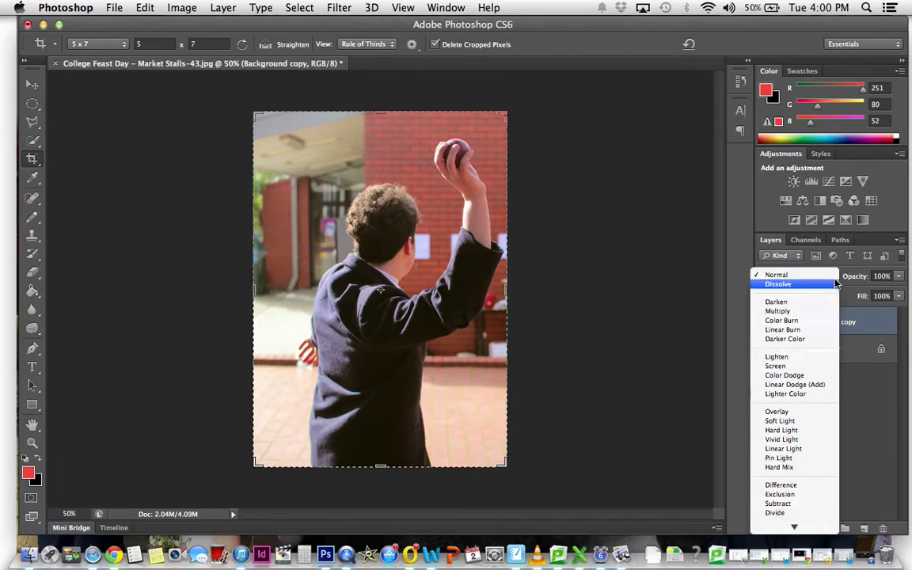
pyautogui.click(807, 376)
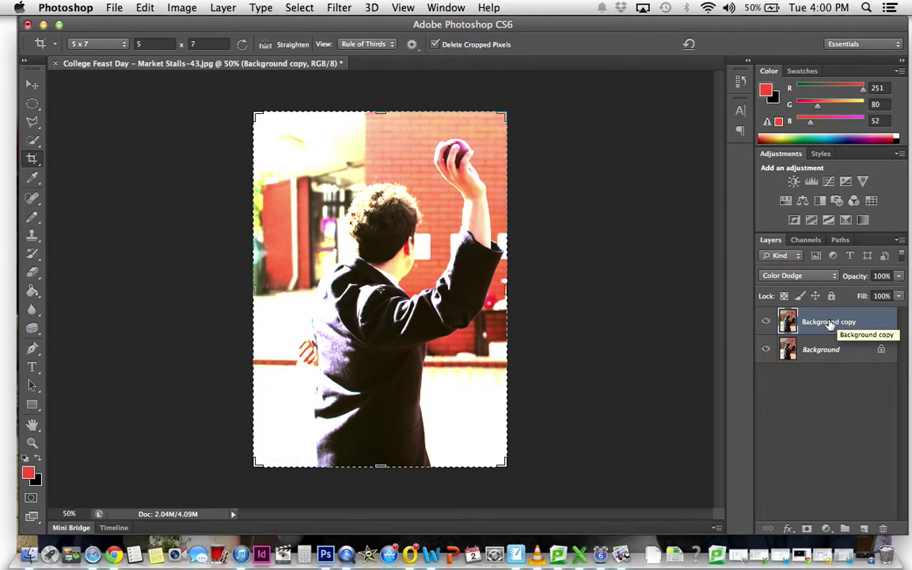
pyautogui.press('super+i')
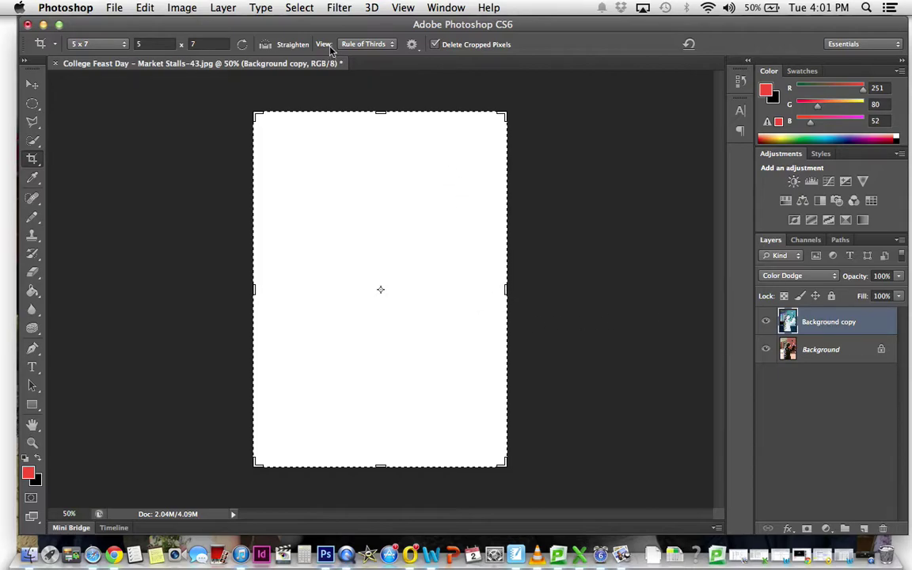
# - Apply a Gaussian Blur with a radius of 20 pixels to the inverted Background copy layer
pyautogui.click(338, 9)
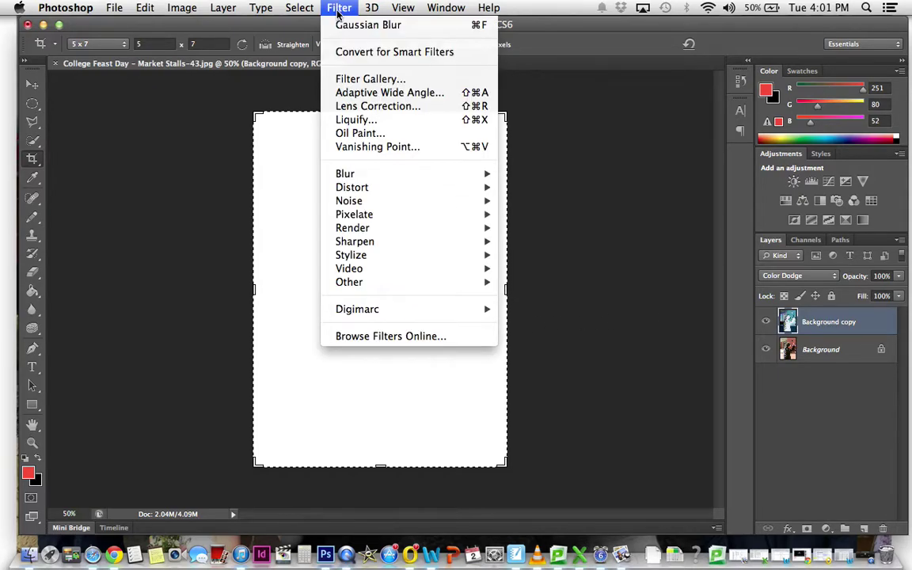
pyautogui.moveTo(346, 176)
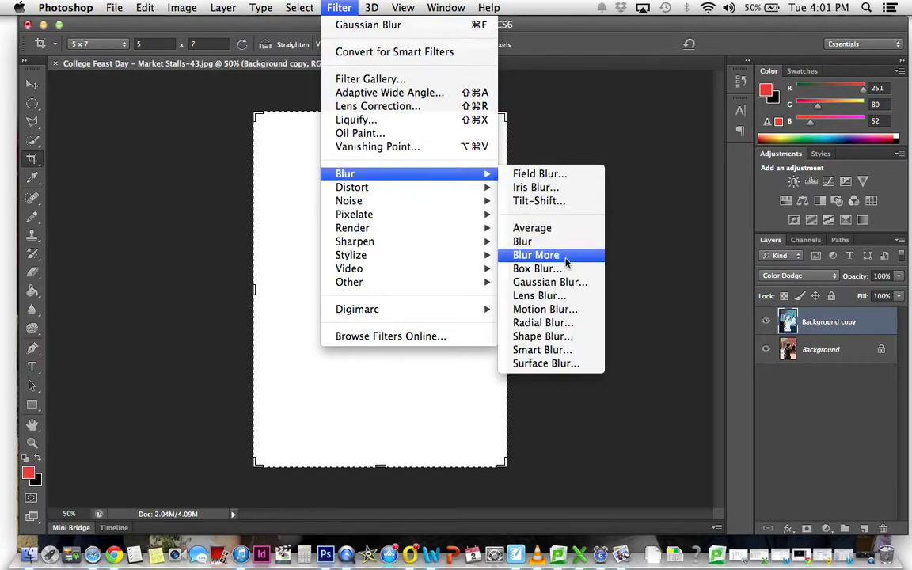
pyautogui.click(567, 283)
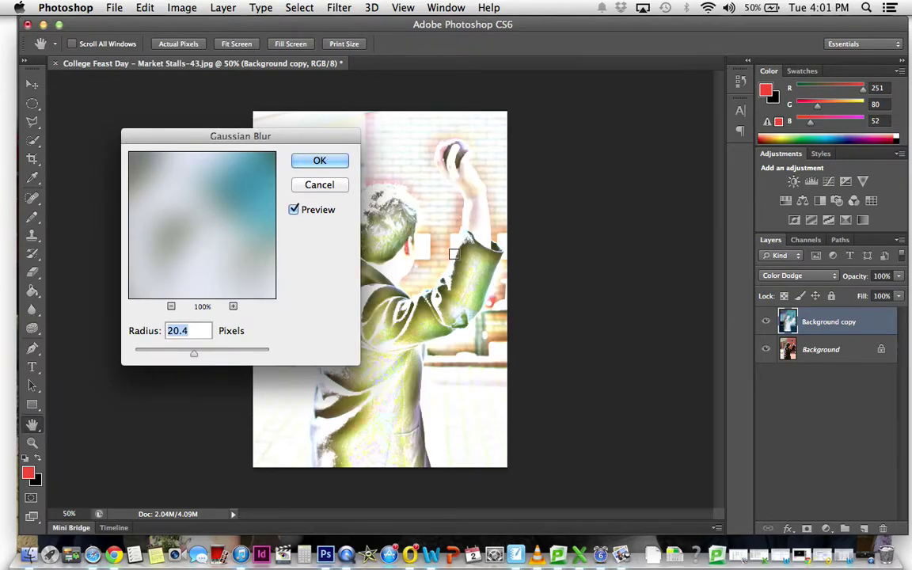
pyautogui.moveTo(190, 353)
pyautogui.mouseDown()
pyautogui.moveTo(158, 357)
pyautogui.moveTo(246, 357)
pyautogui.moveTo(192, 354)
pyautogui.mouseUp()
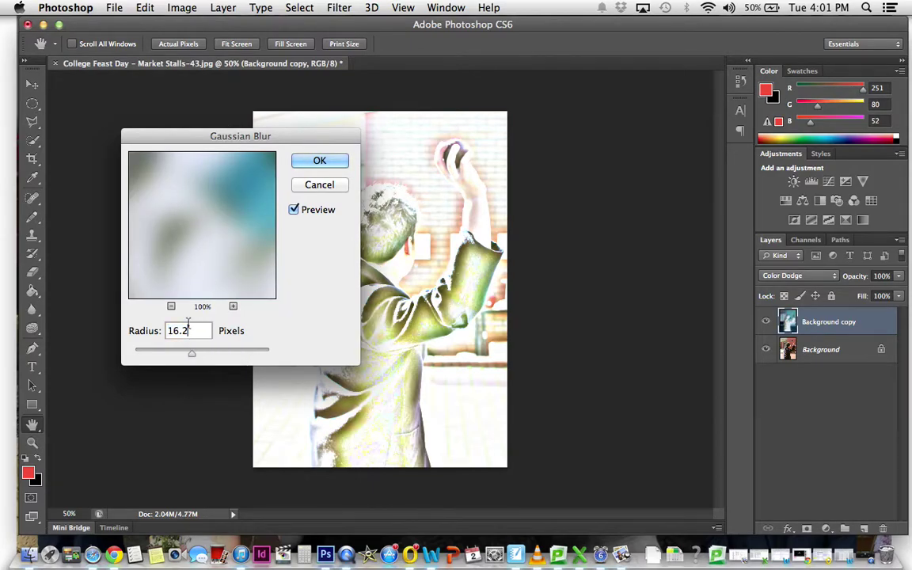
pyautogui.write('20')
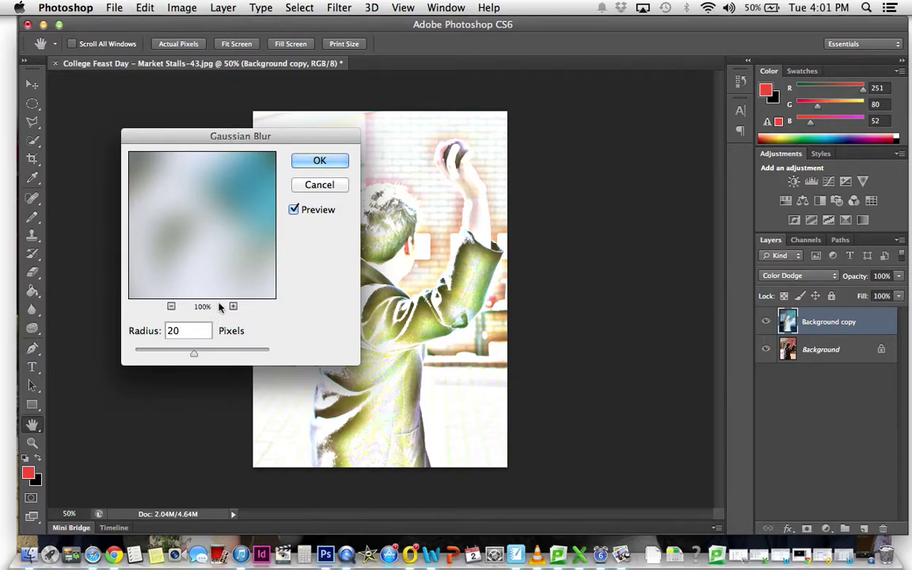
pyautogui.click(318, 161)
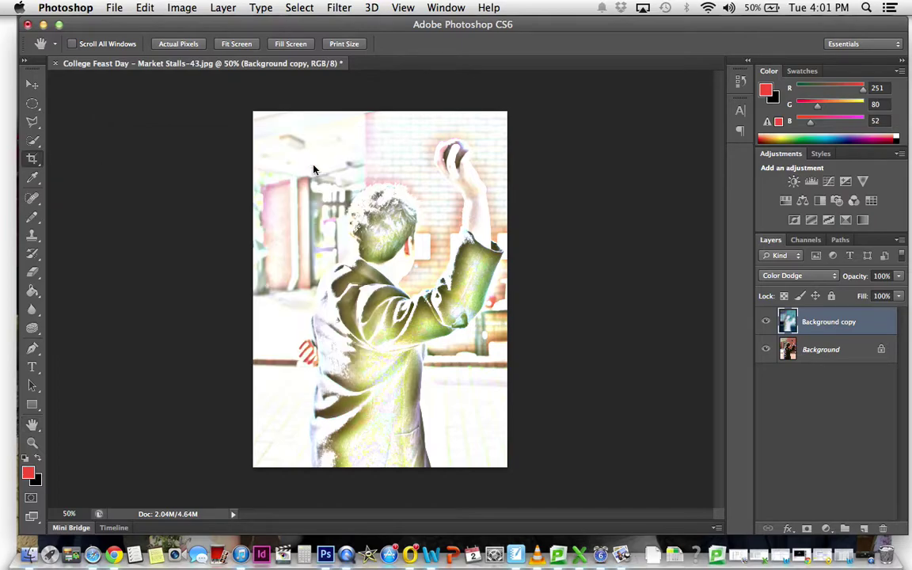
pyautogui.press('c')
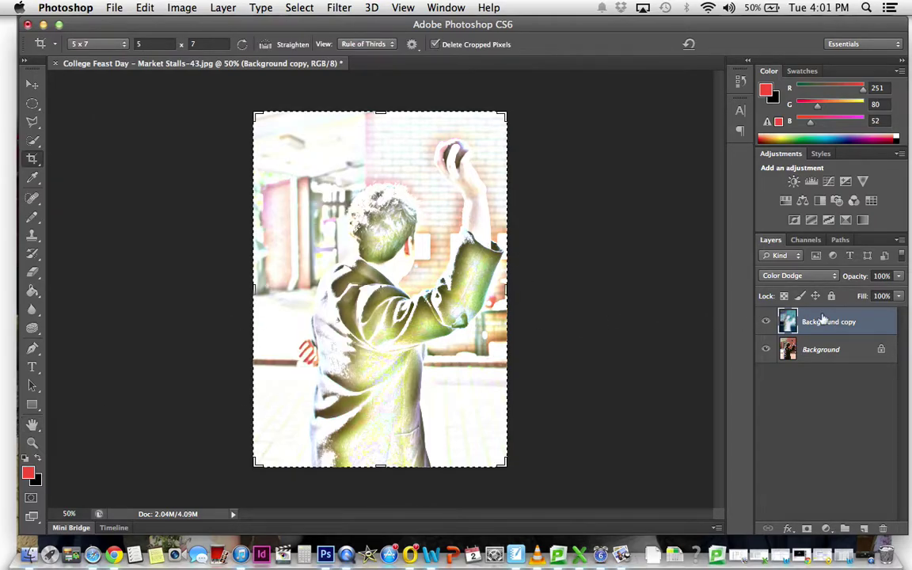
# - Add a Hue/Saturation adjustment layer above the blurred copy and lower its saturation to -100
pyautogui.click(826, 529)
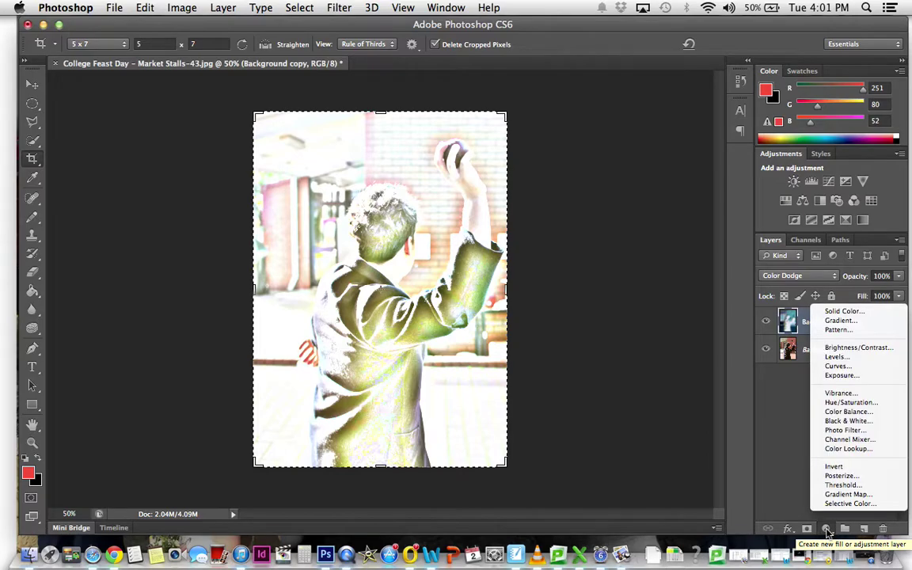
pyautogui.click(849, 404)
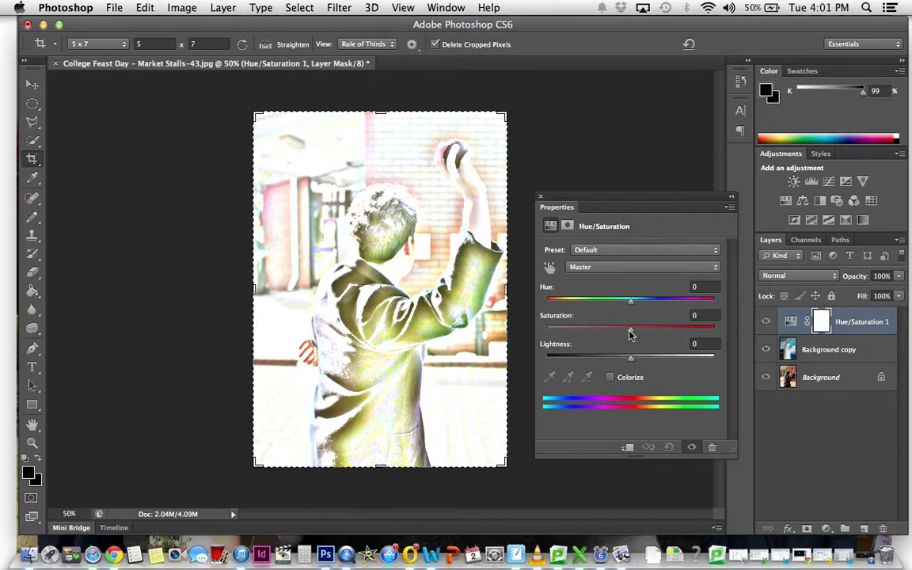
pyautogui.moveTo(631, 333); pyautogui.dragTo(543, 336)
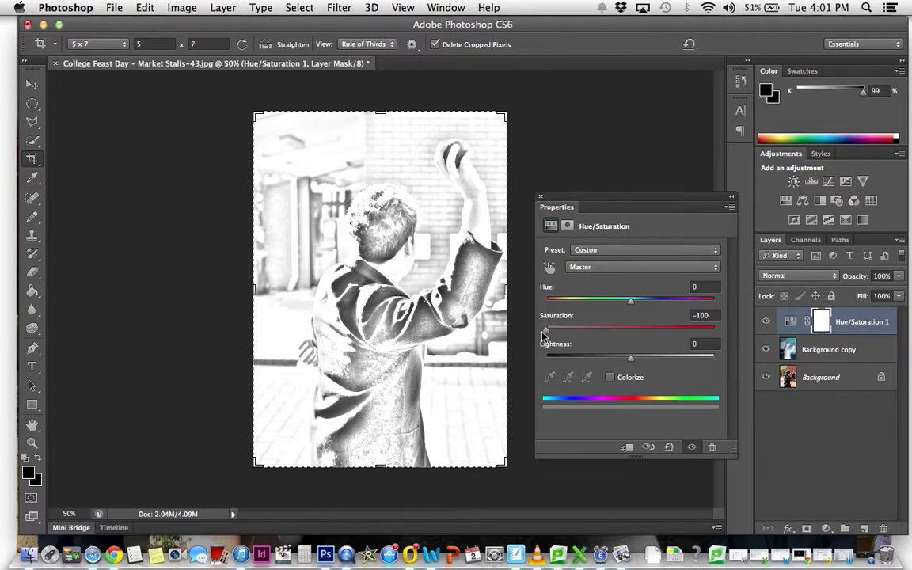
pyautogui.click(540, 196)
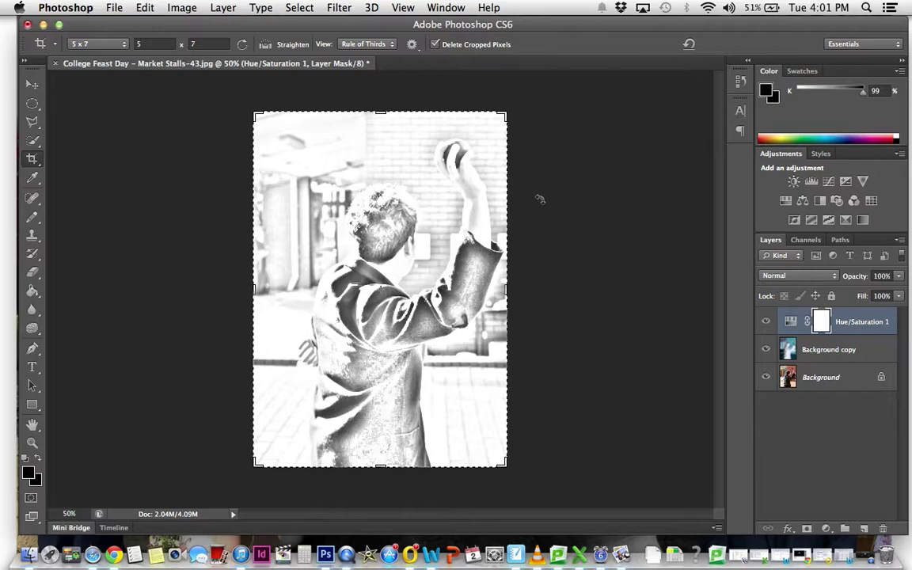
# - Add a new empty layer on top of the stack and name it "speech bubble"
pyautogui.click(864, 531)
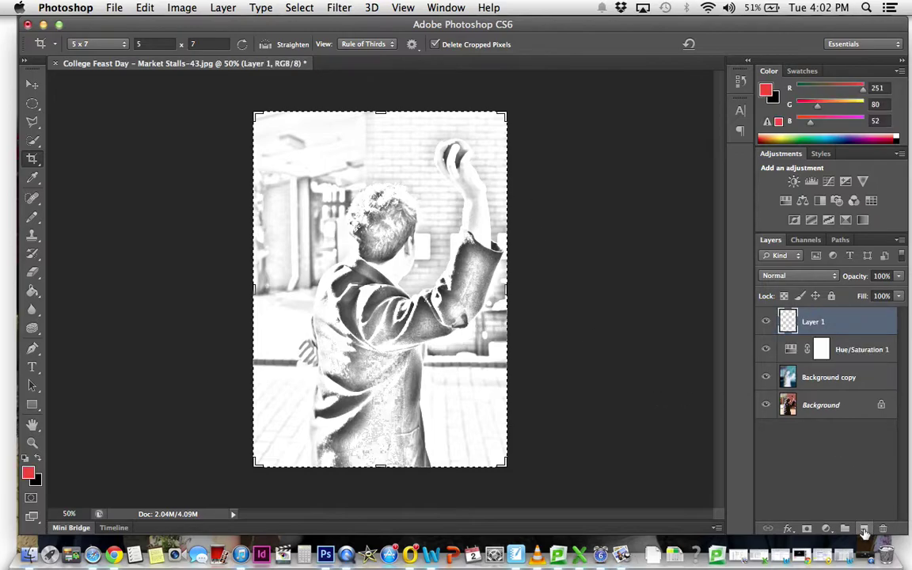
pyautogui.doubleClick(817, 323)
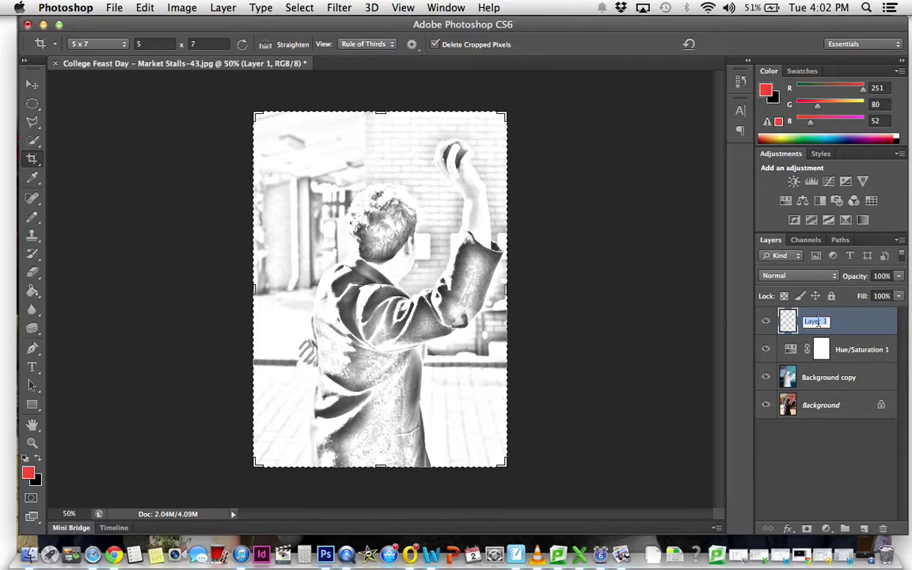
pyautogui.write('speech bubble')
pyautogui.press('Return')
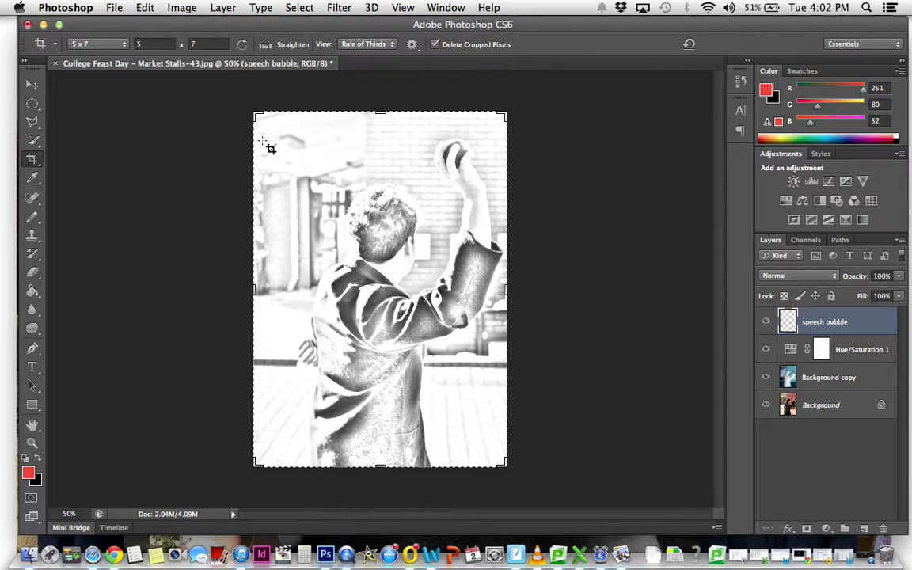
# - Select a large ellipse above and beside the boy's head, plus two progressively smaller circles leading from it towards his head
pyautogui.click(33, 104)
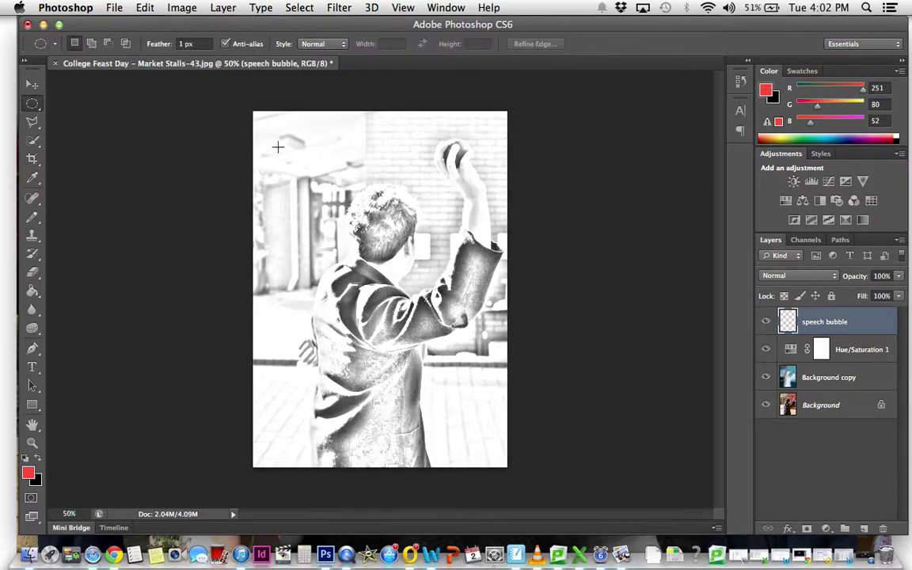
pyautogui.moveTo(265, 128); pyautogui.dragTo(358, 208)
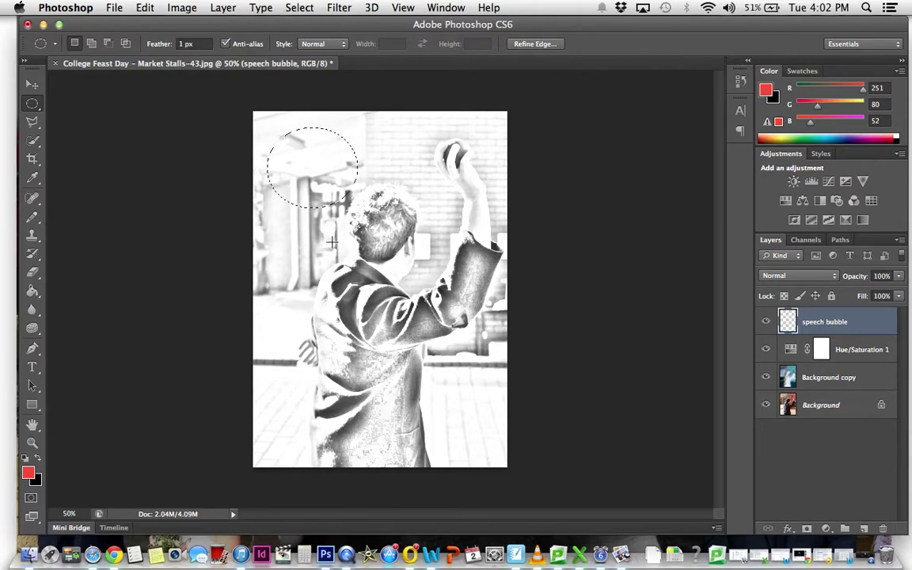
pyautogui.press('shift')
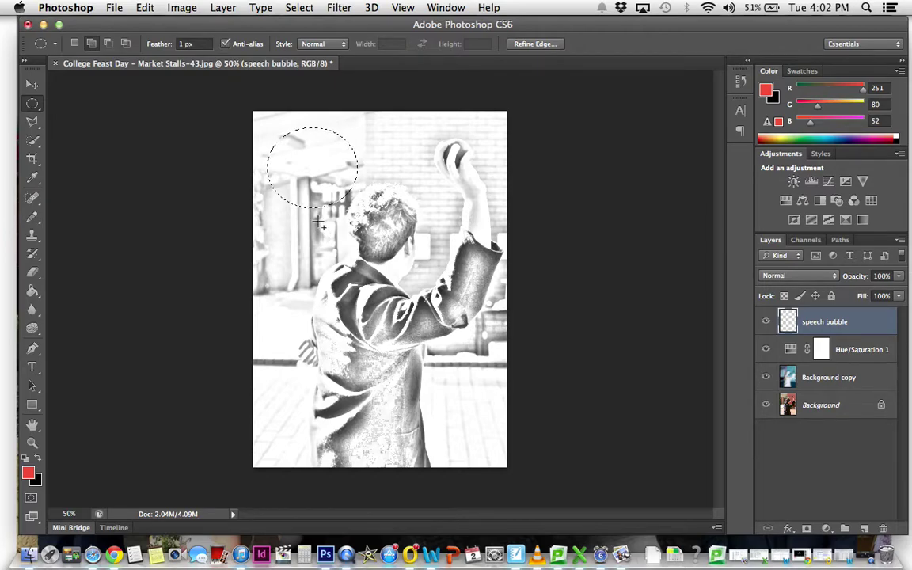
pyautogui.moveTo(319, 222); pyautogui.dragTo(334, 234)
pyautogui.moveTo(339, 239); pyautogui.dragTo(346, 249)
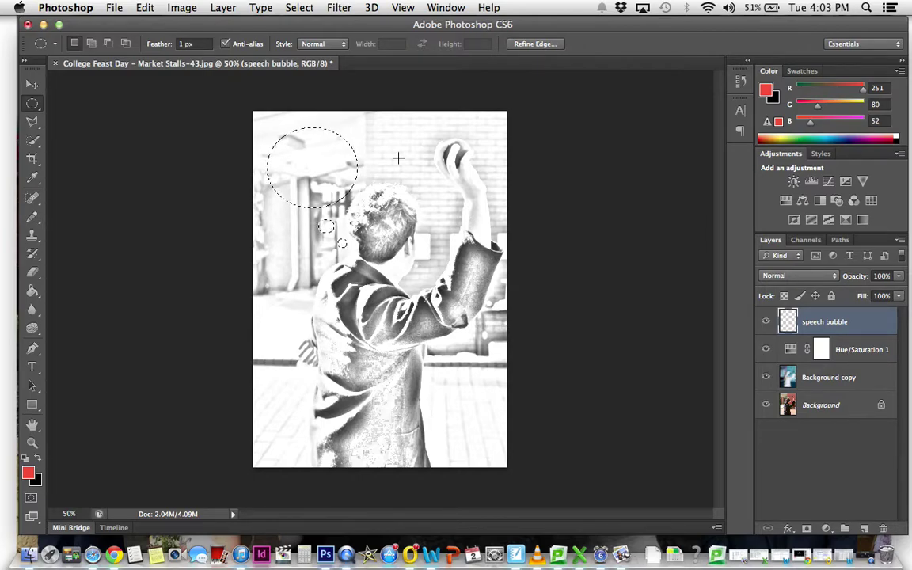
# - Stroke the three-part bubble selection on the speech bubble layer with a 3 px black outline placed outside
pyautogui.click(146, 8)
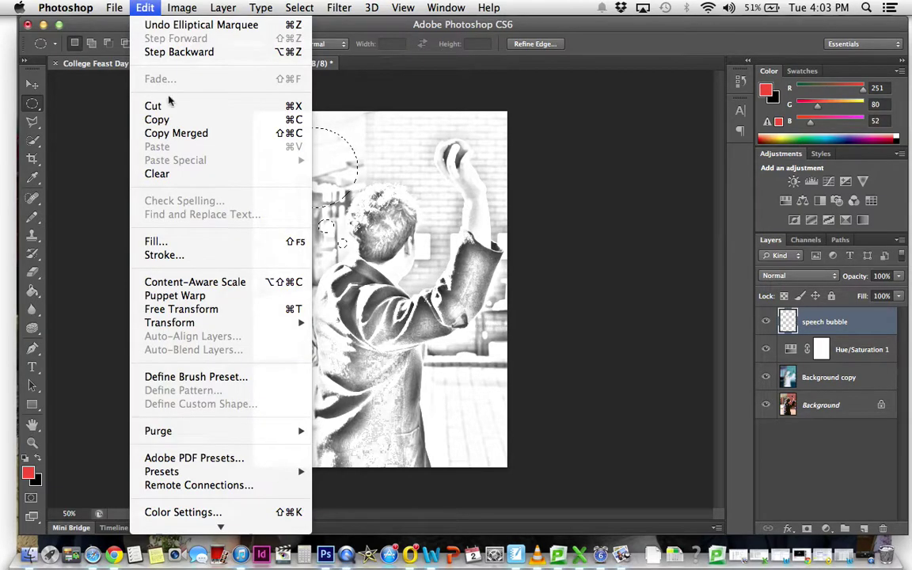
pyautogui.click(179, 255)
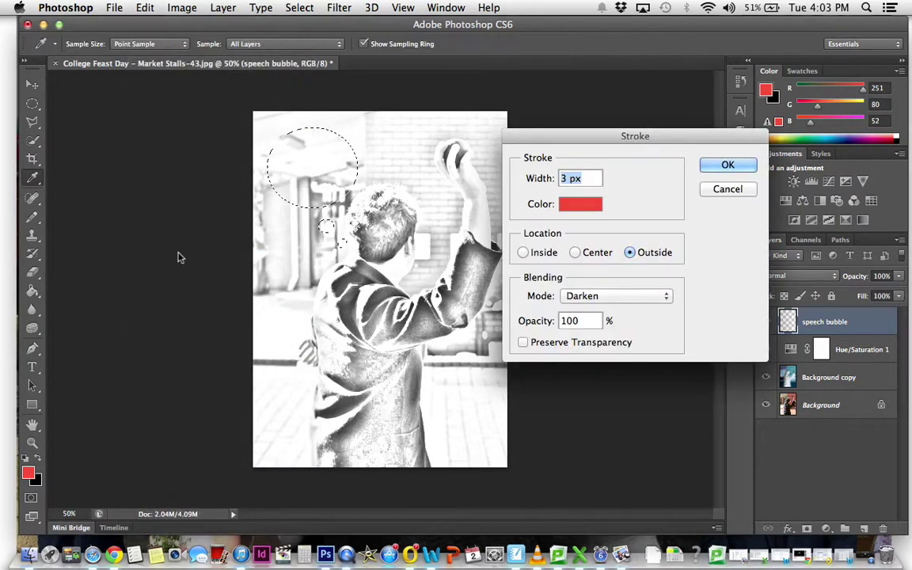
pyautogui.click(581, 204)
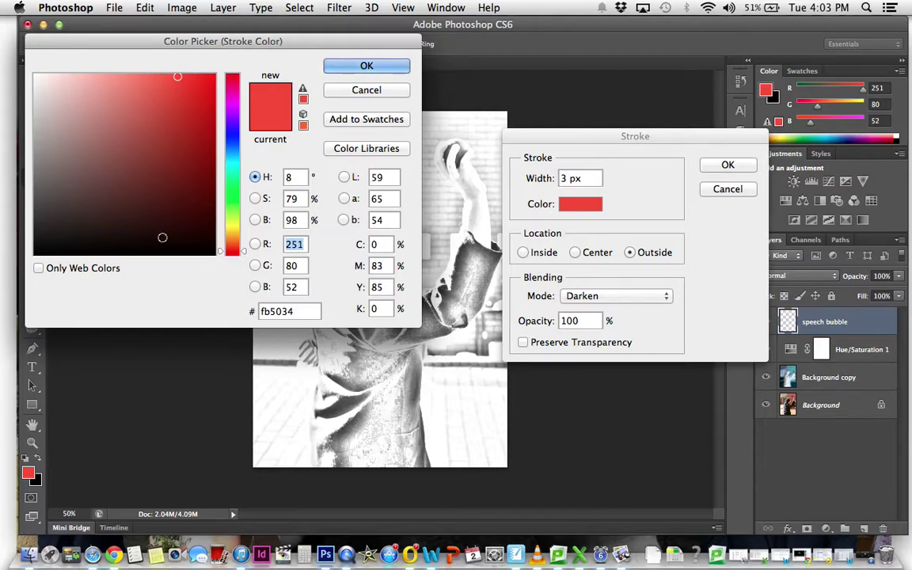
pyautogui.click(213, 253)
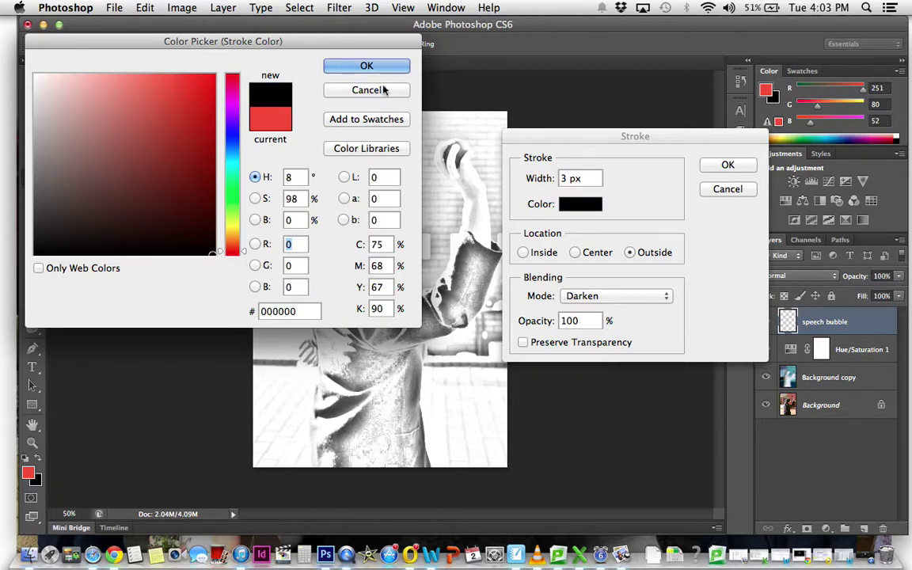
pyautogui.click(364, 66)
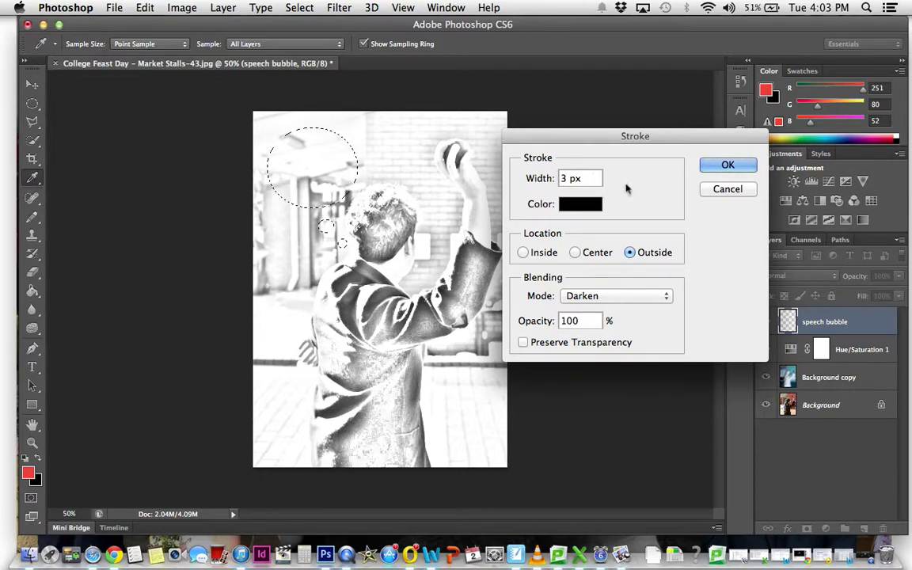
pyautogui.click(728, 165)
pyautogui.press('m')
pyautogui.press('d')
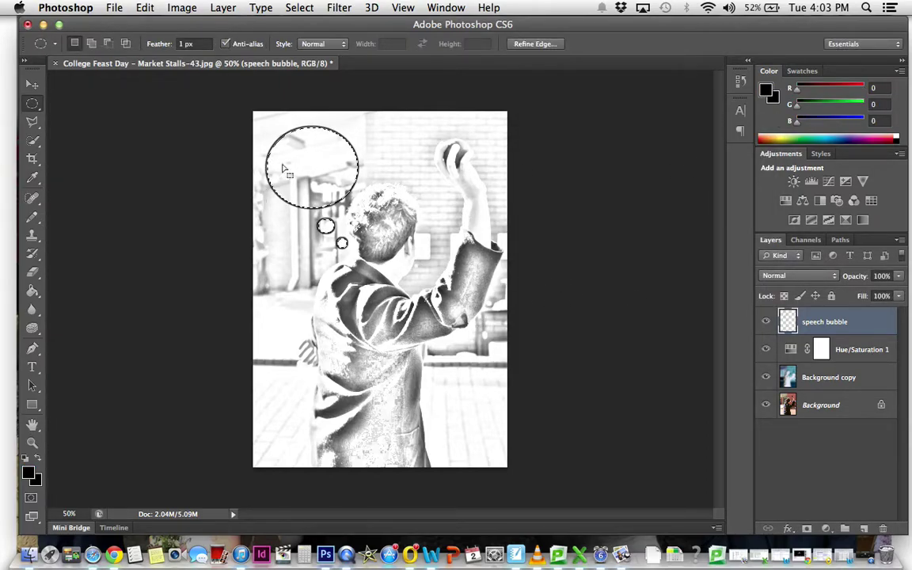
# - Fill the large ellipse and both small circles of the speech bubble with near-white (#fefcfc) using the Paint Bucket
pyautogui.click(33, 293)
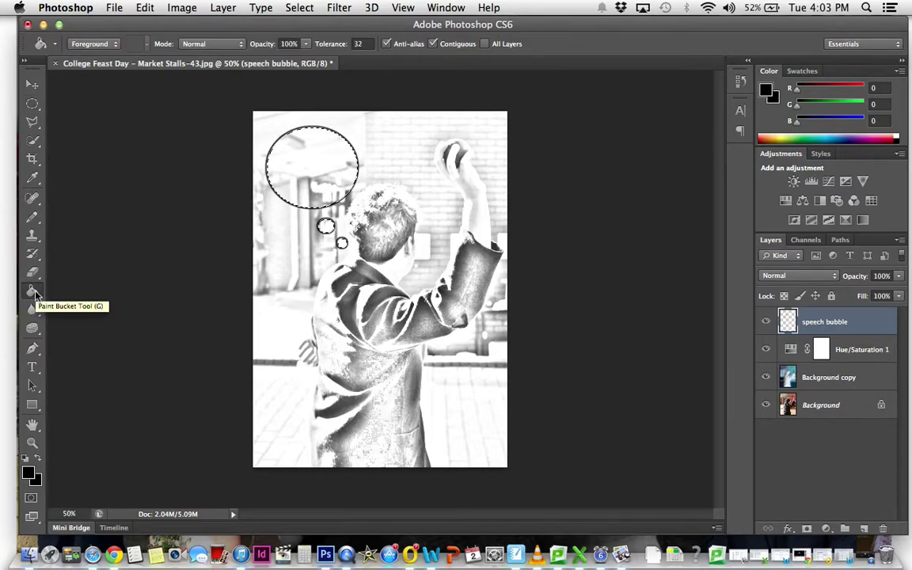
pyautogui.click(29, 475)
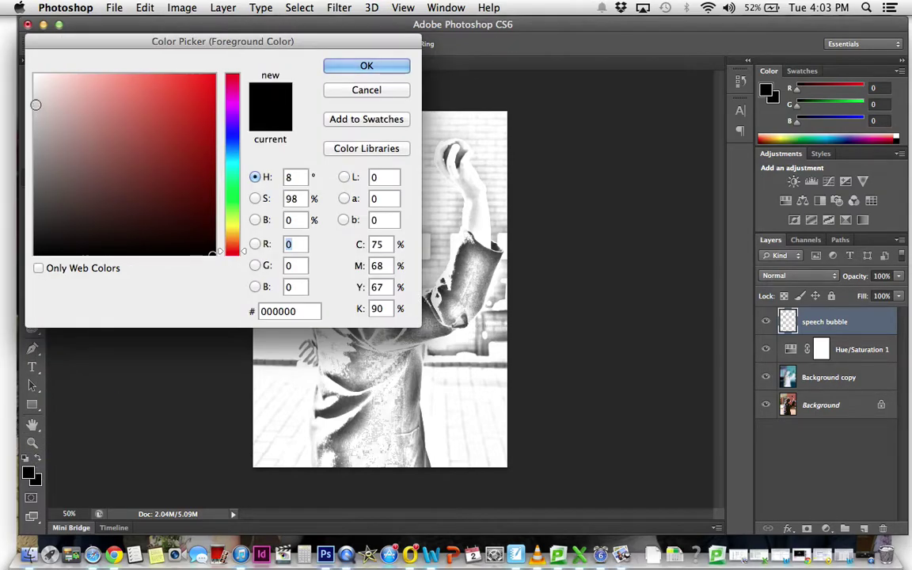
pyautogui.click(34, 79)
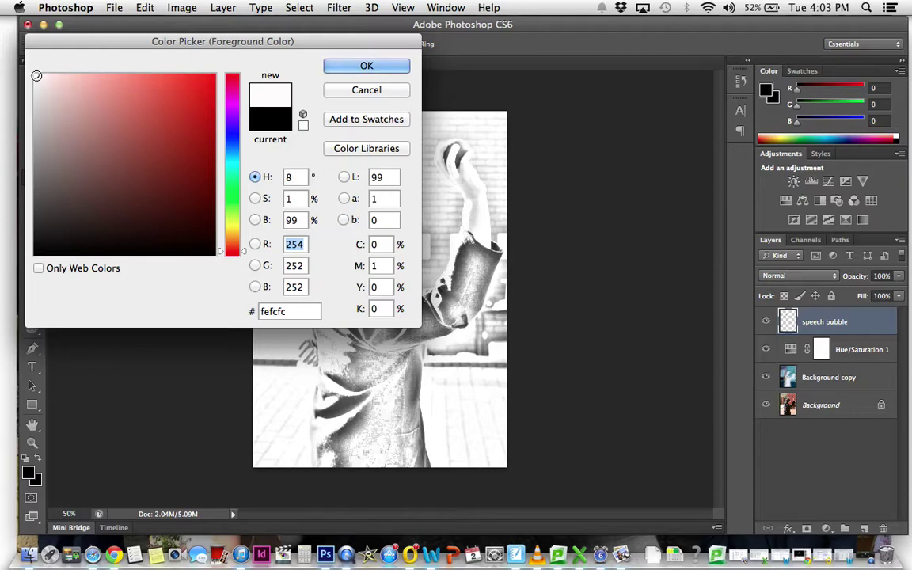
pyautogui.click(367, 67)
pyautogui.press('g')
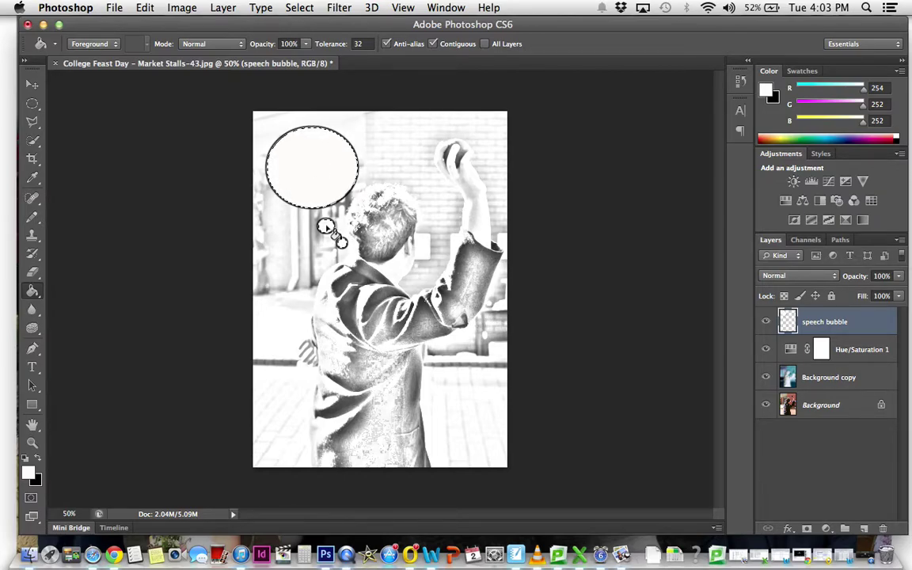
pyautogui.click(342, 242)
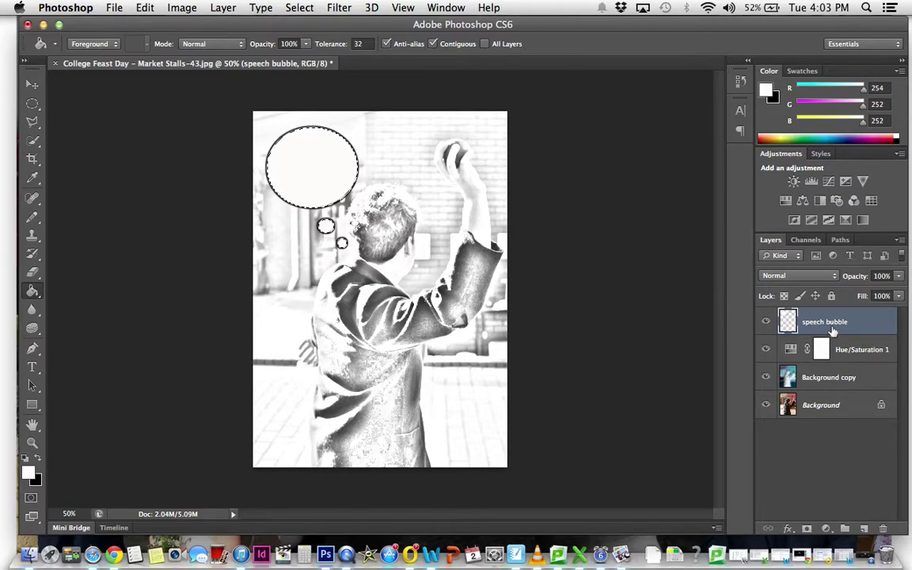
# - Add a new layer above the speech bubble layer and draw a text box across the large ellipse
pyautogui.click(865, 528)
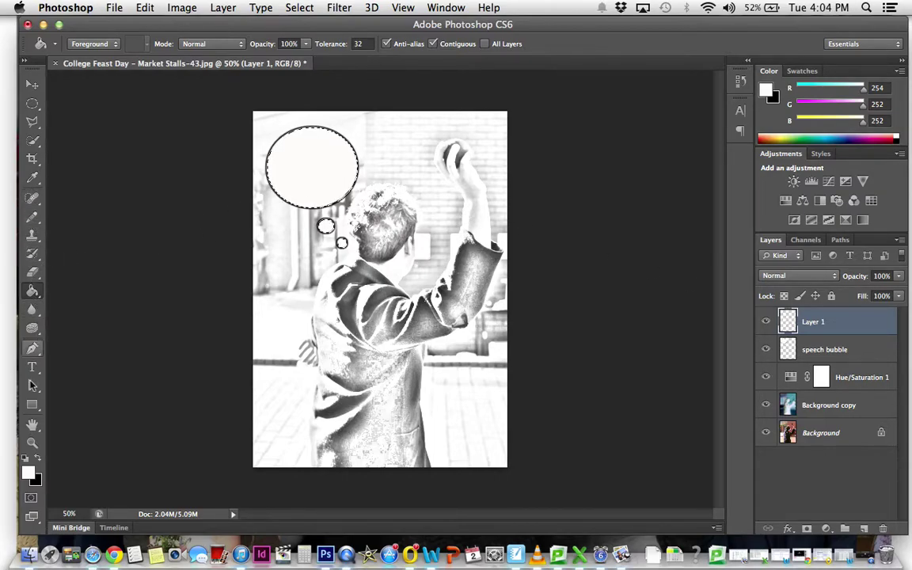
pyautogui.click(32, 365)
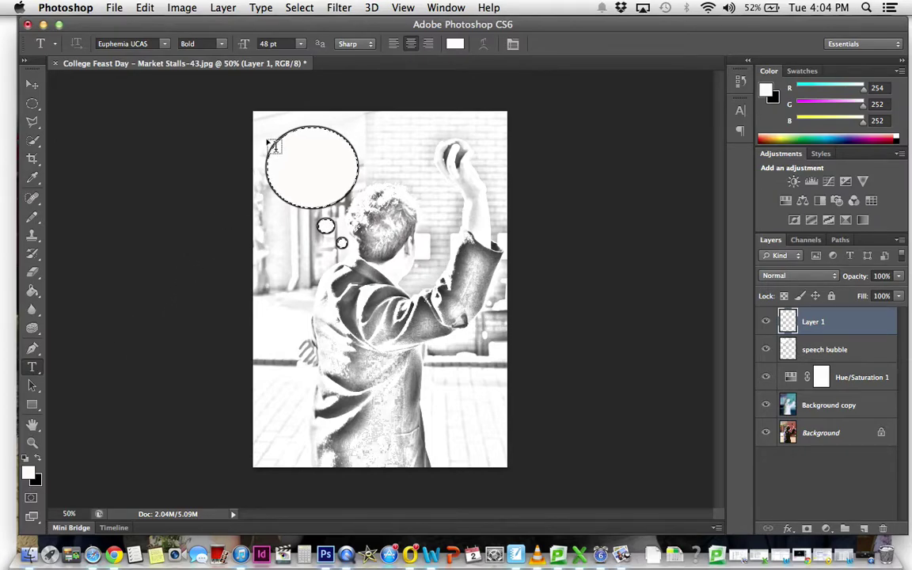
pyautogui.moveTo(270, 139); pyautogui.dragTo(363, 210)
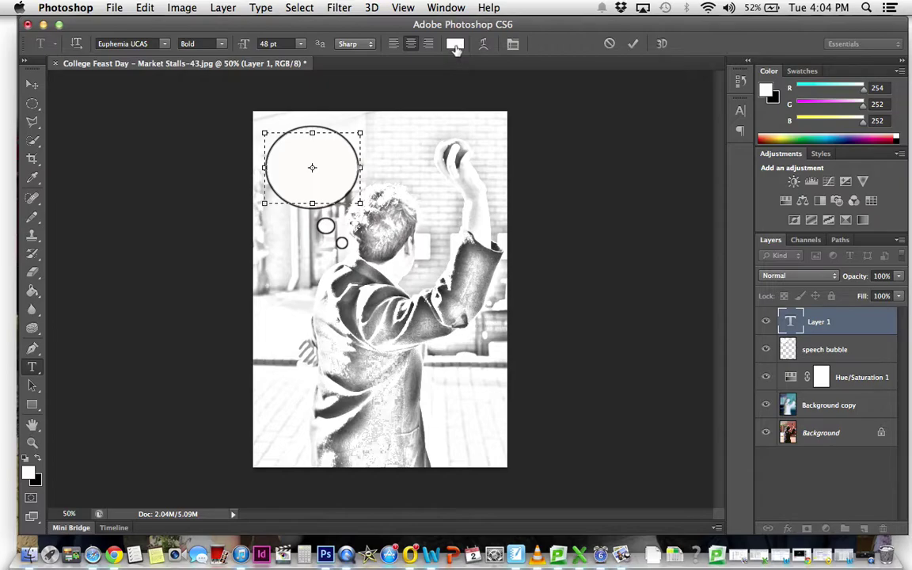
# - Set the text colour to near-black (#030000) and enter "You'll pay for that!" in the text box
pyautogui.click(455, 45)
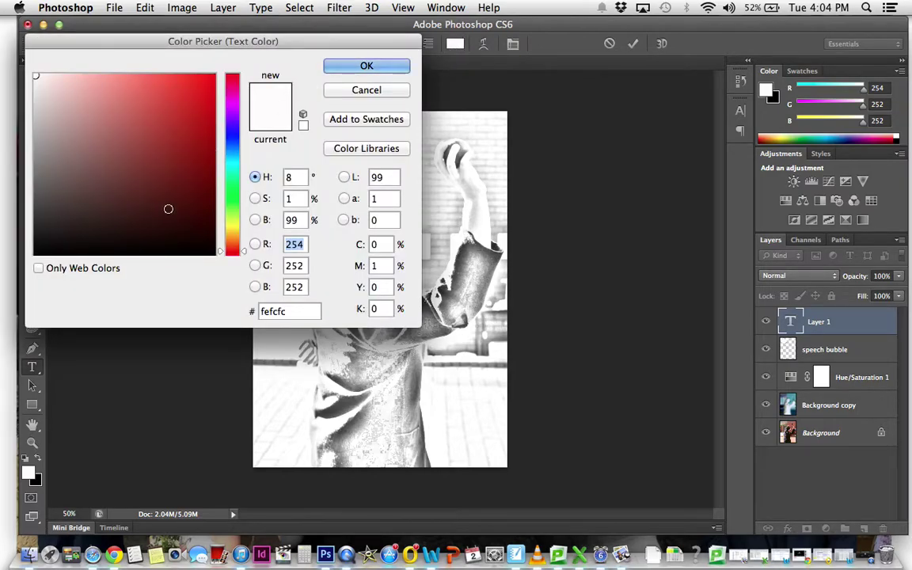
pyautogui.click(213, 253)
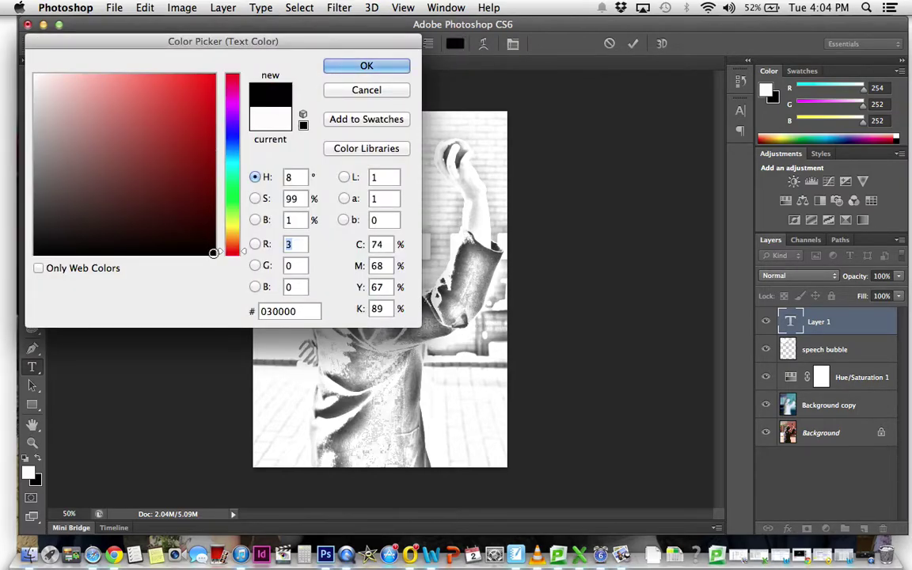
pyautogui.click(363, 68)
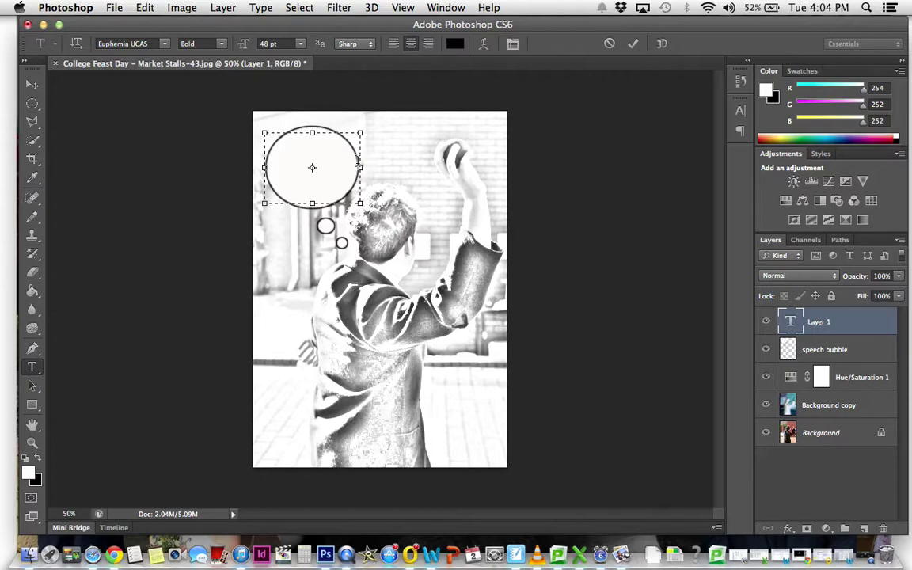
pyautogui.write("You'll pay for t")
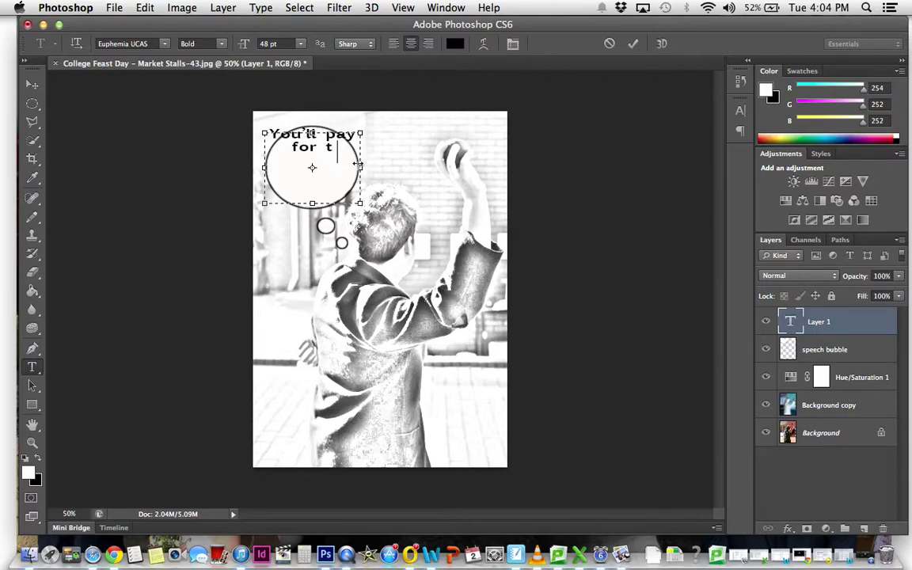
pyautogui.write('hat!')
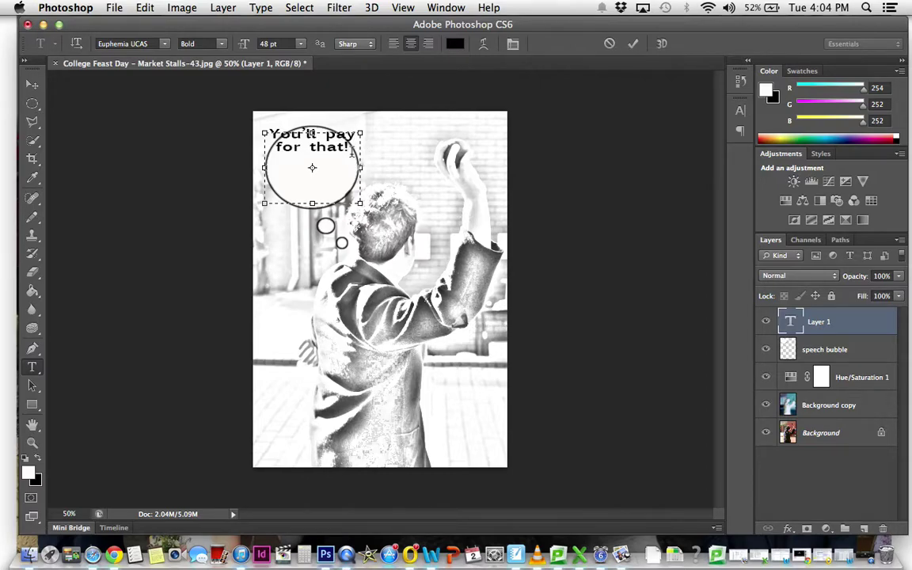
# - Set the font size of all the speech bubble text to 60 pt
pyautogui.press('super+a')
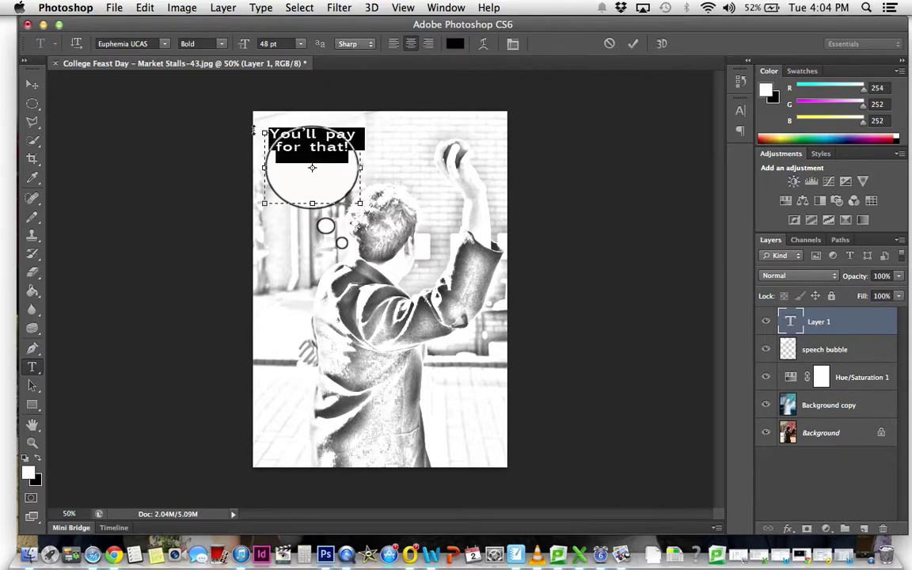
pyautogui.click(302, 44)
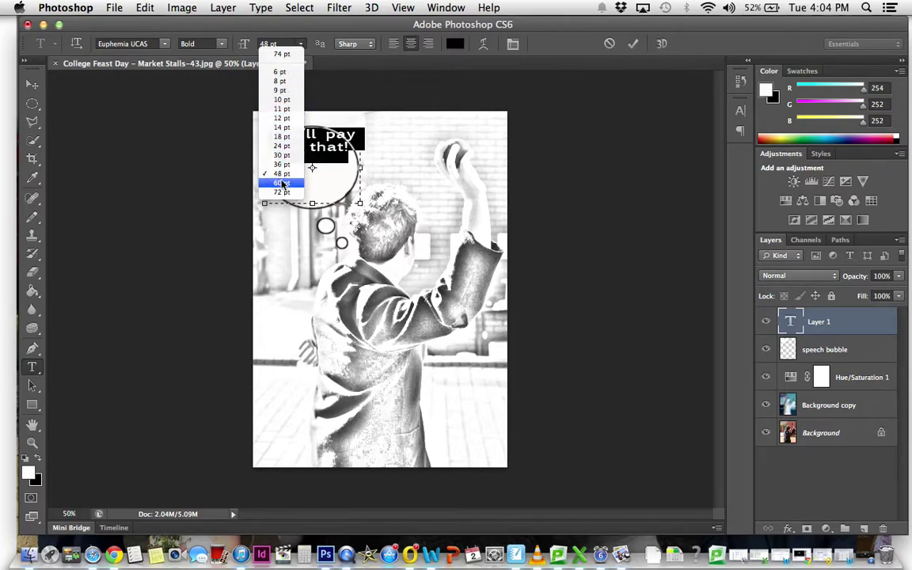
pyautogui.click(281, 183)
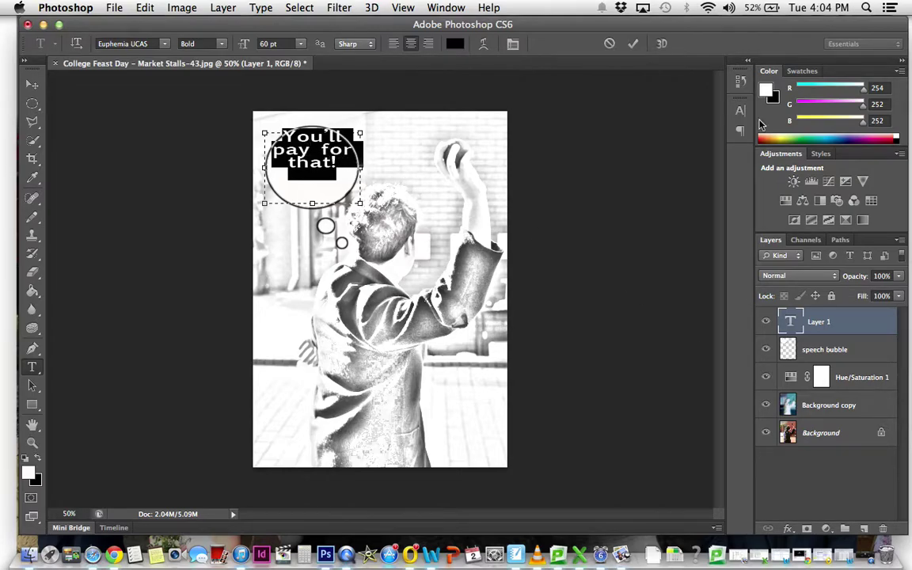
# - Increase the leading of the selected bubble text to 60 pt
pyautogui.click(747, 65)
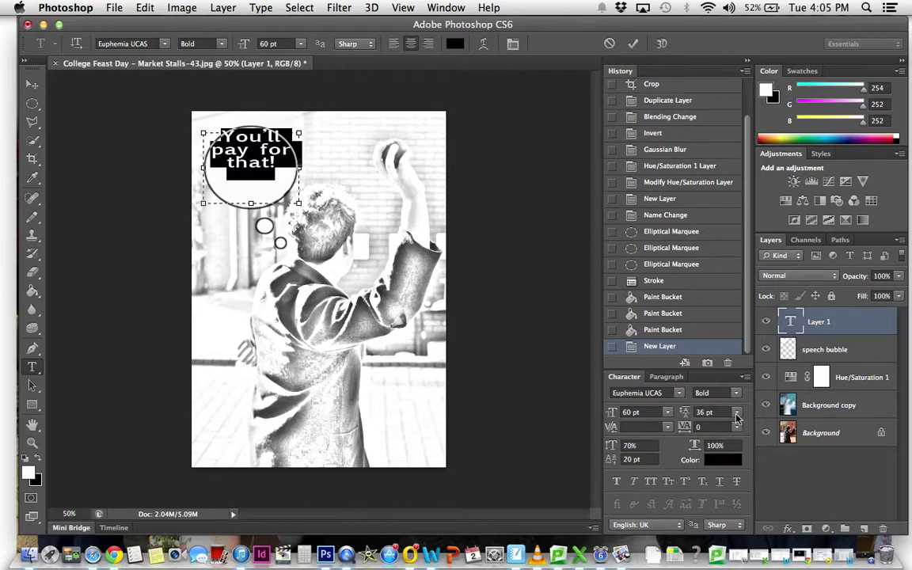
pyautogui.click(736, 413)
pyautogui.moveTo(716, 527)
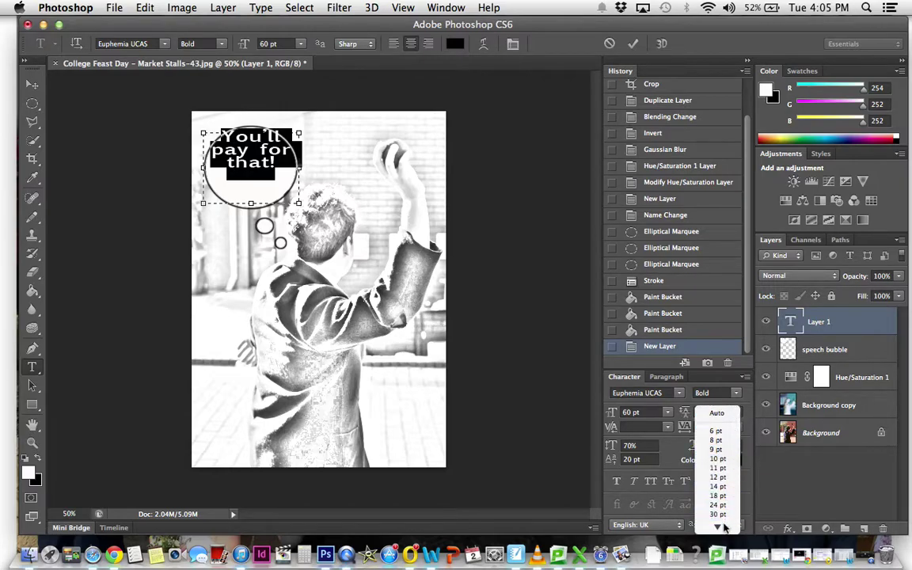
pyautogui.click(717, 508)
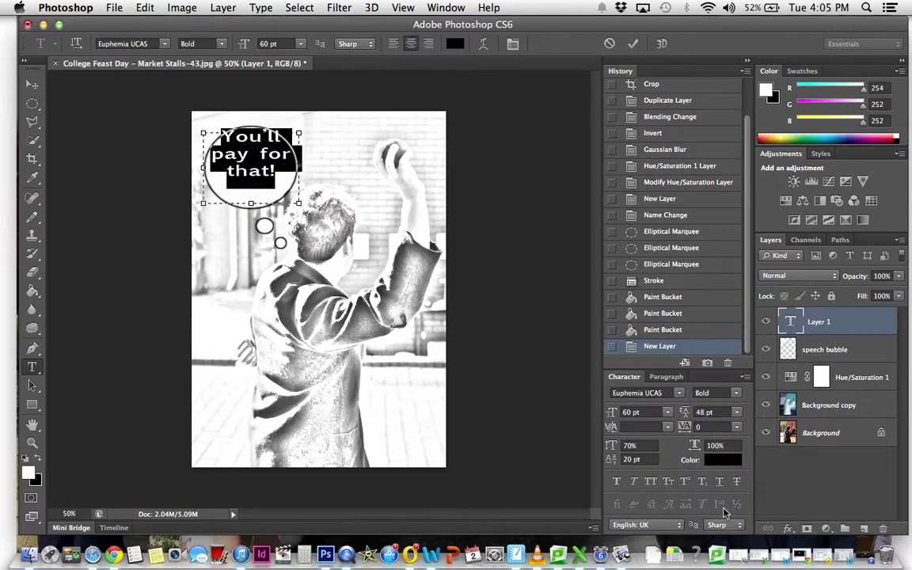
pyautogui.click(737, 412)
pyautogui.moveTo(722, 524)
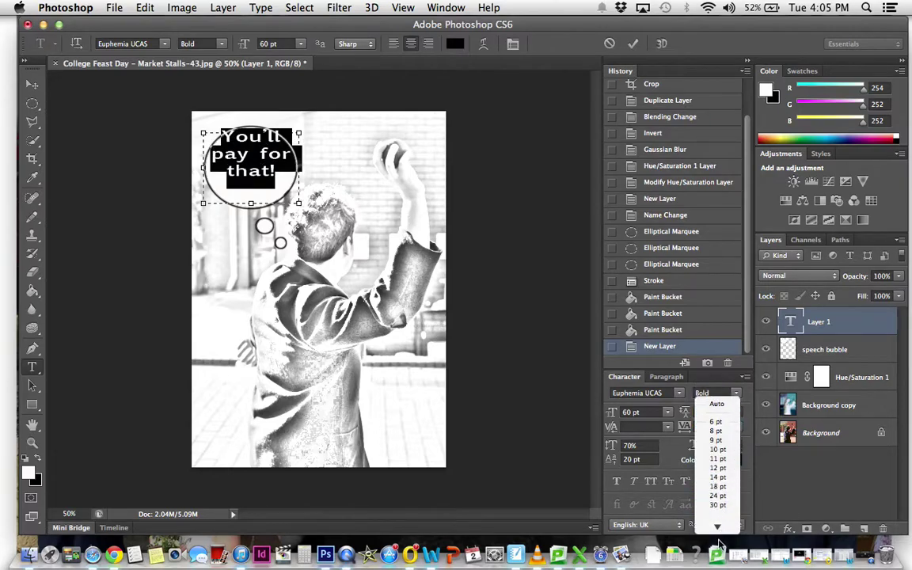
pyautogui.click(719, 519)
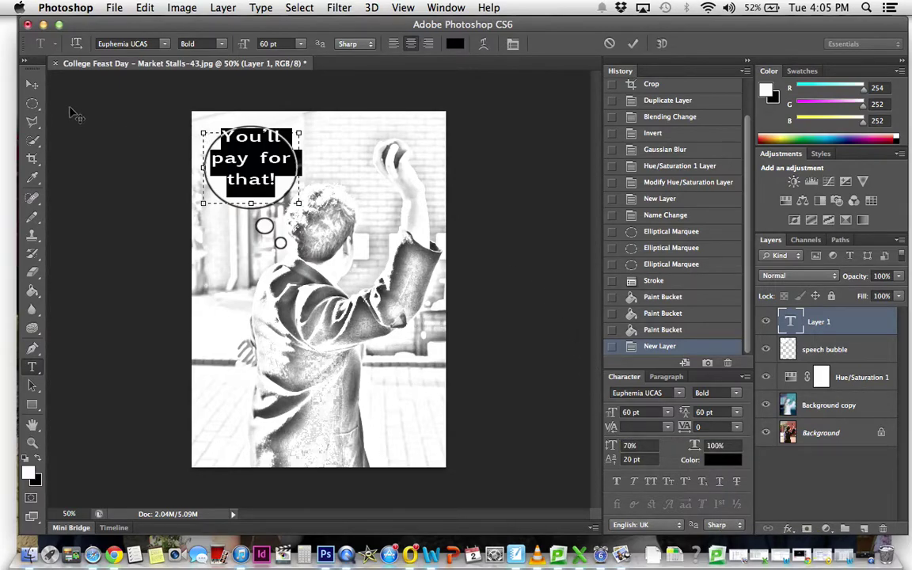
# - Commit the text and move it down slightly so it sits centred inside the large speech bubble ellipse
pyautogui.click(32, 85)
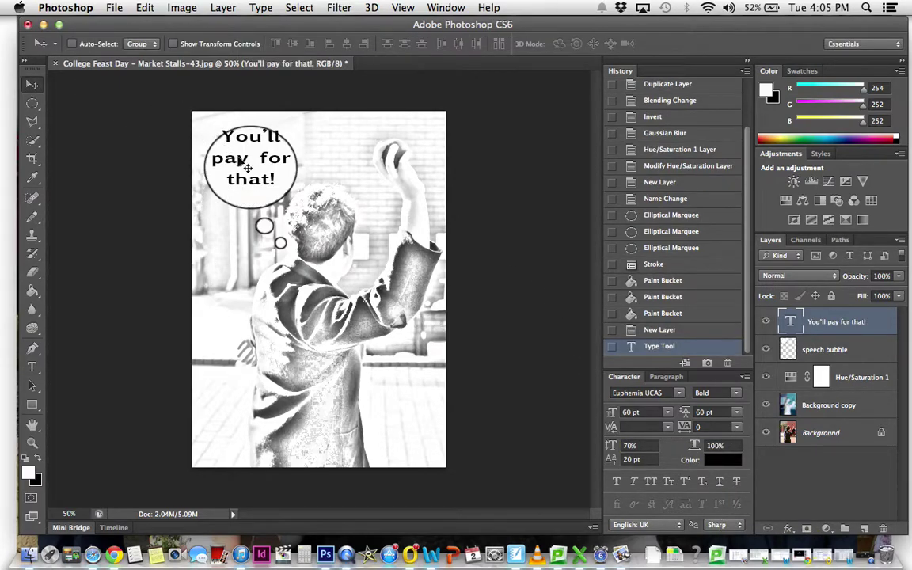
pyautogui.moveTo(252, 162); pyautogui.dragTo(252, 172)
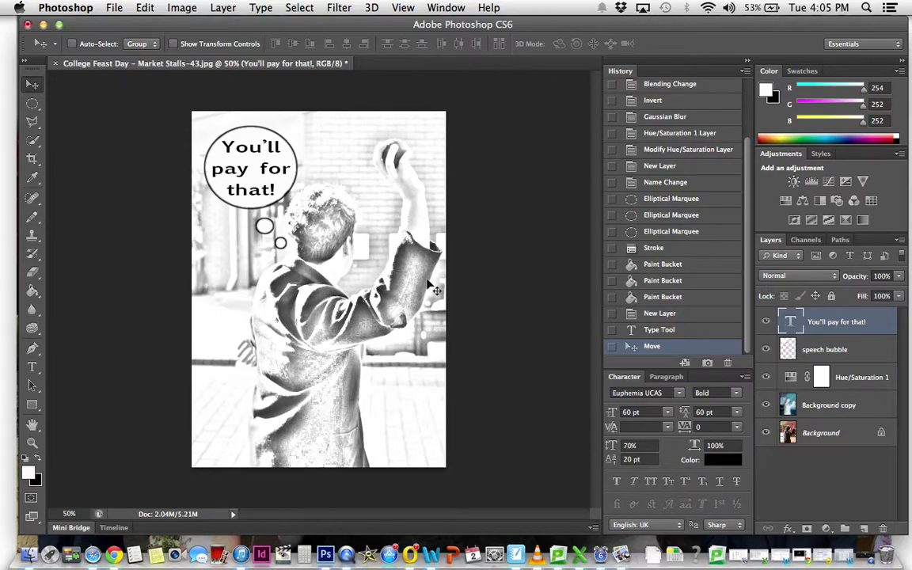
pyautogui.moveTo(84, 26); pyautogui.dragTo(111, 7)
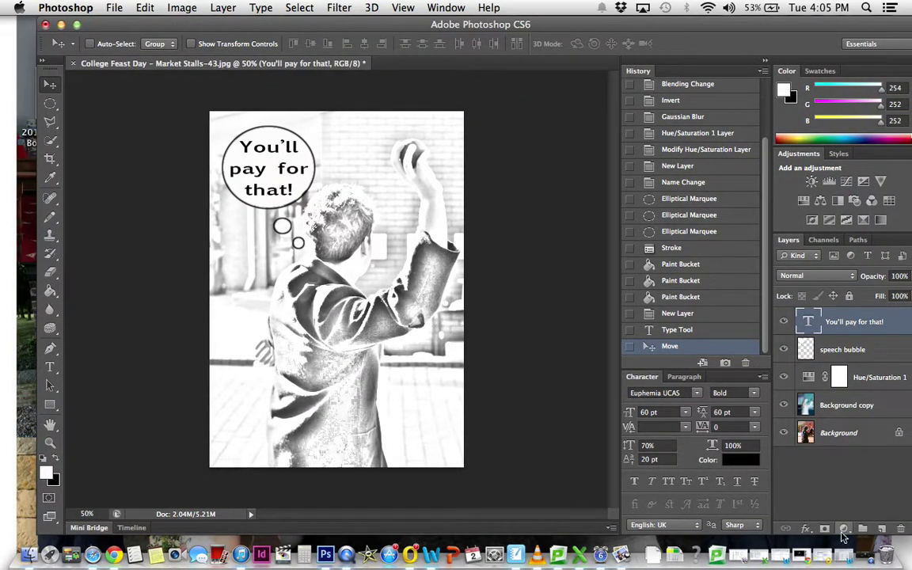